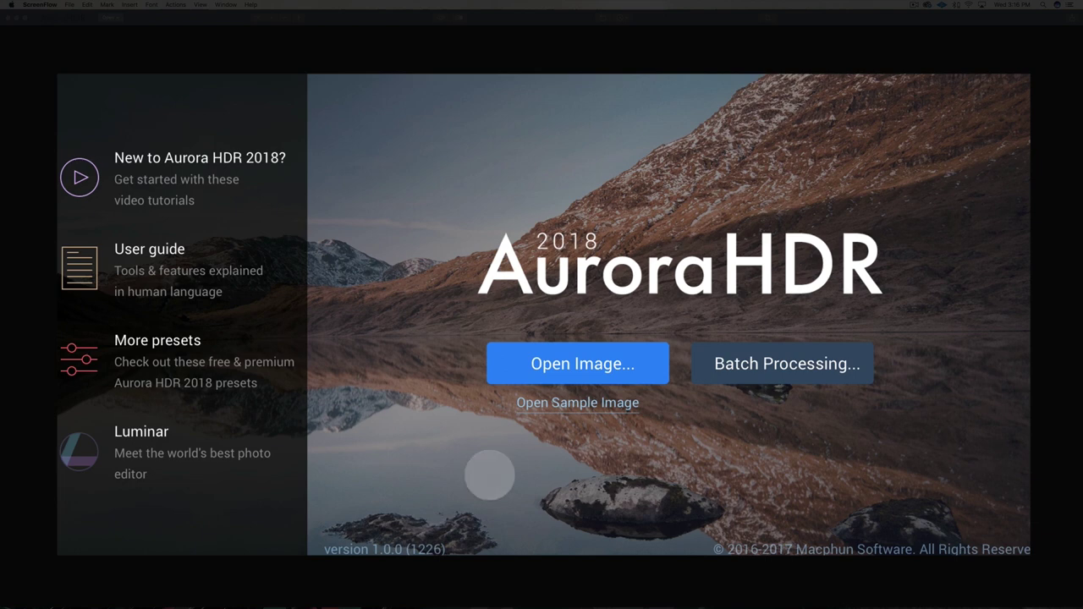
Step: Open the five bracketed exposures _09A0845.CR2 through _09A0849.CR2 from HDR Monument Valley
left_click(514, 362)
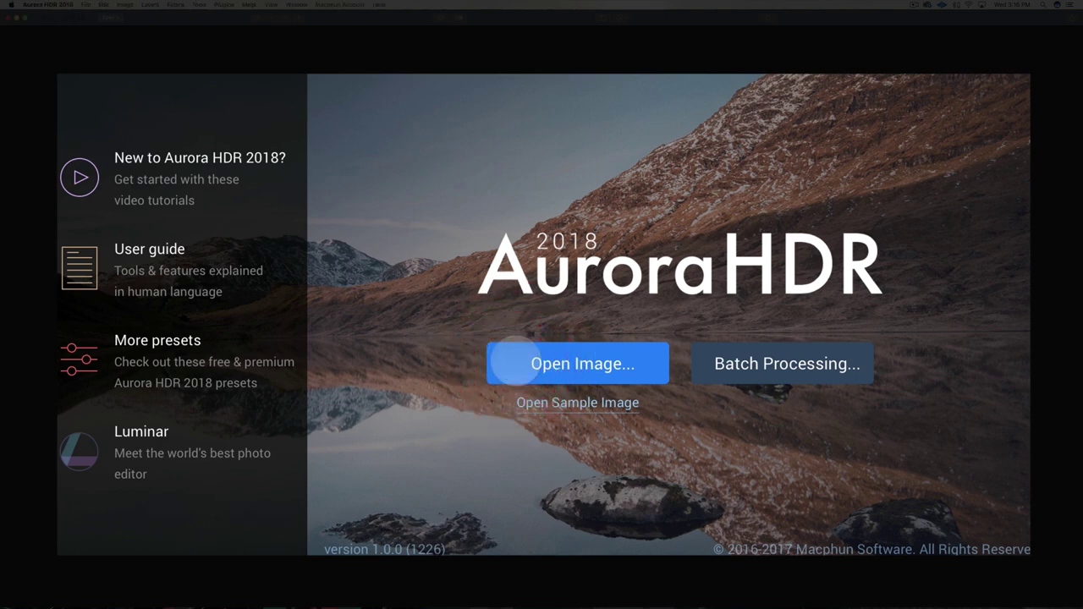
left_click(513, 363)
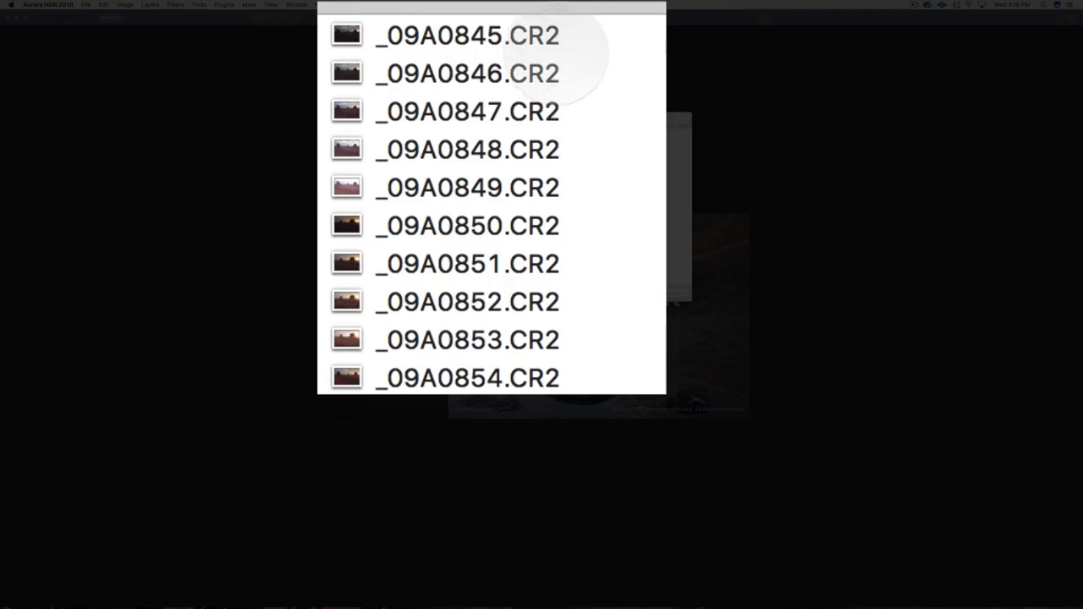
left_click(499, 133)
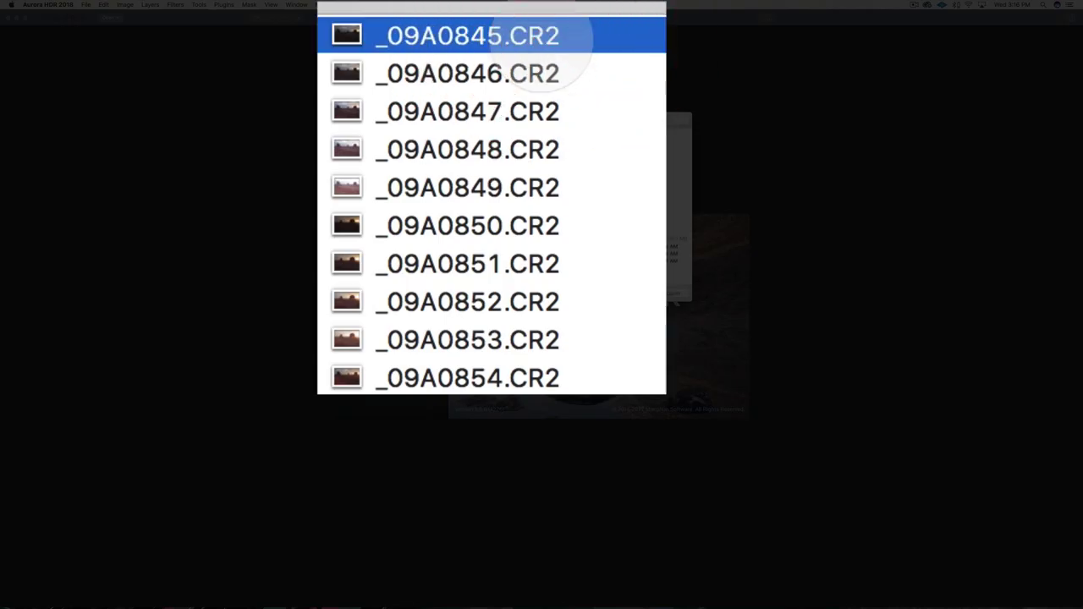
left_click(473, 74, "shift")
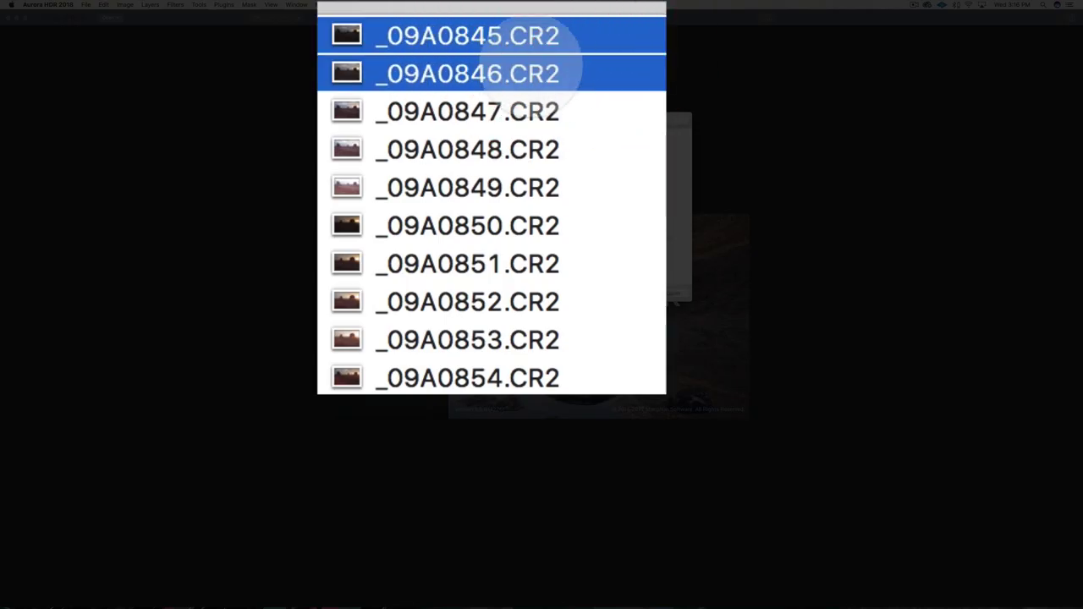
left_click(542, 110, "shift")
left_click(541, 150, "shift")
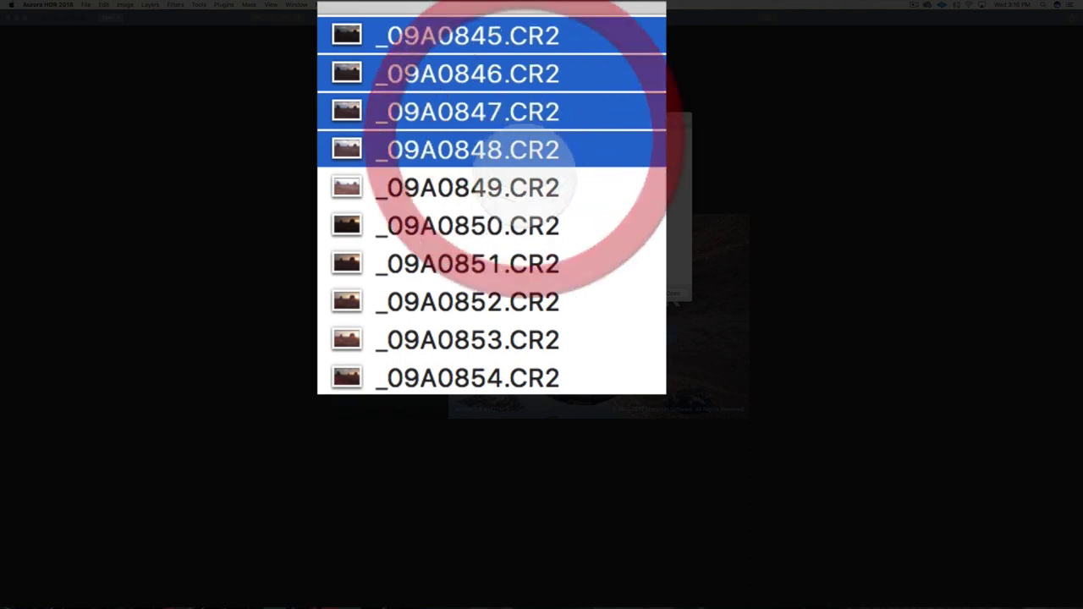
left_click(541, 187, "shift")
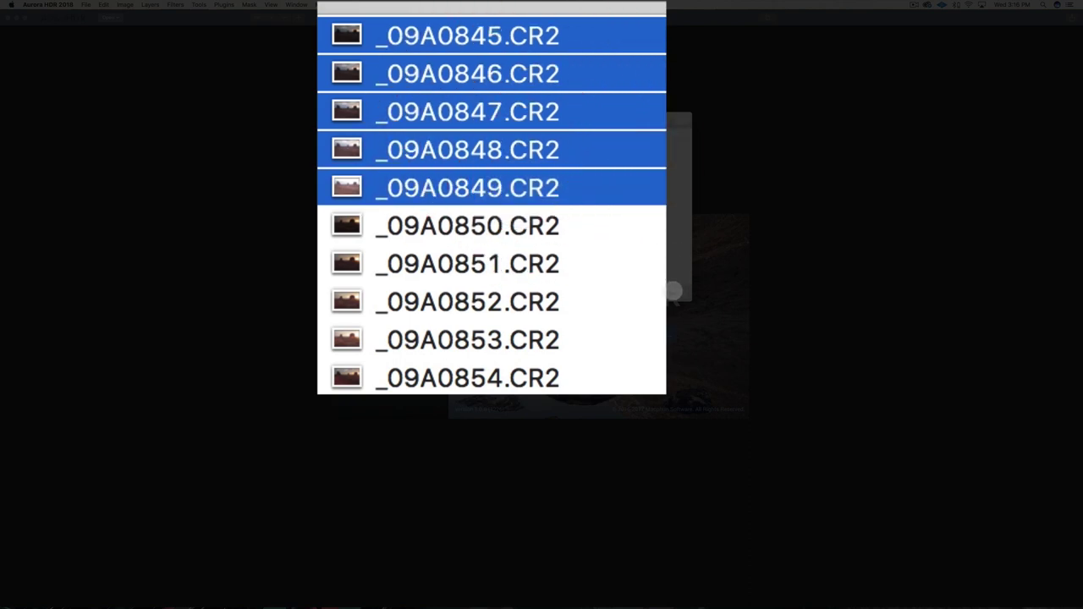
left_click(673, 291)
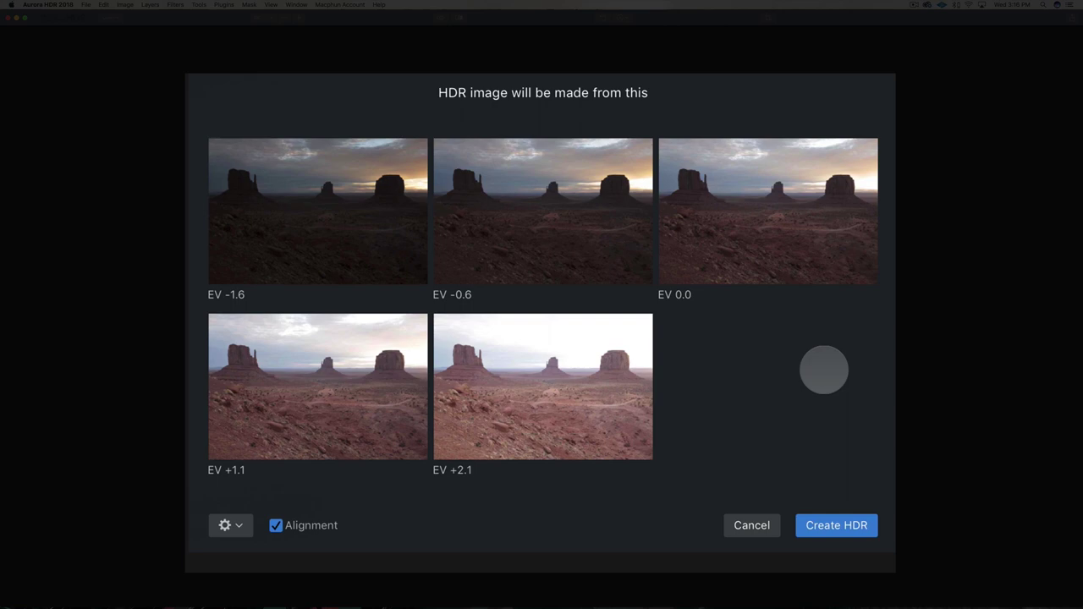
Step: Check the gear merge options, then create the HDR image with Alignment on
mouse_move(307, 298)
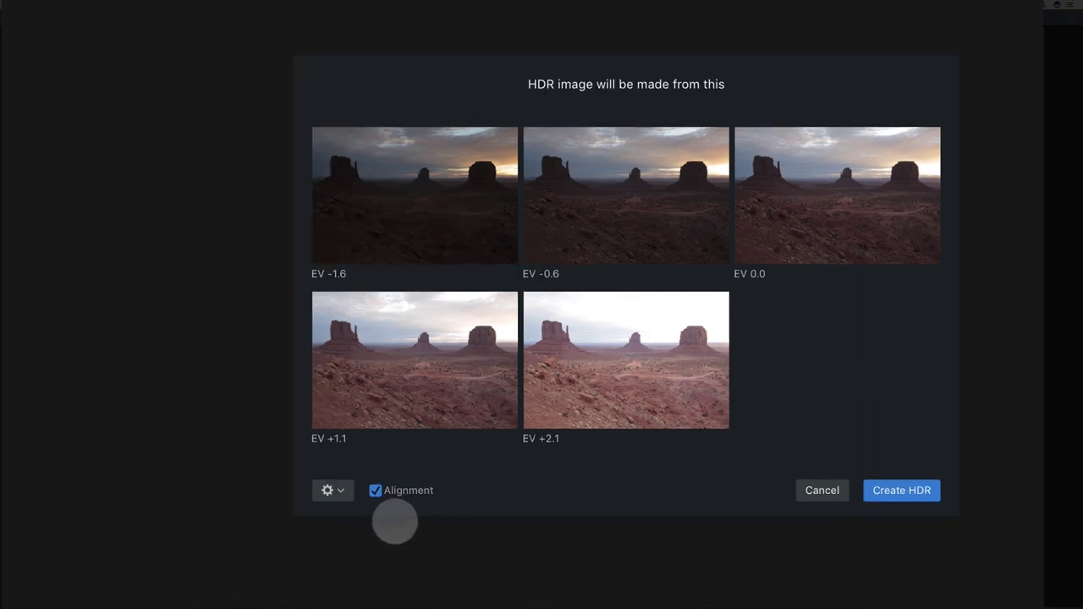
left_click(332, 490)
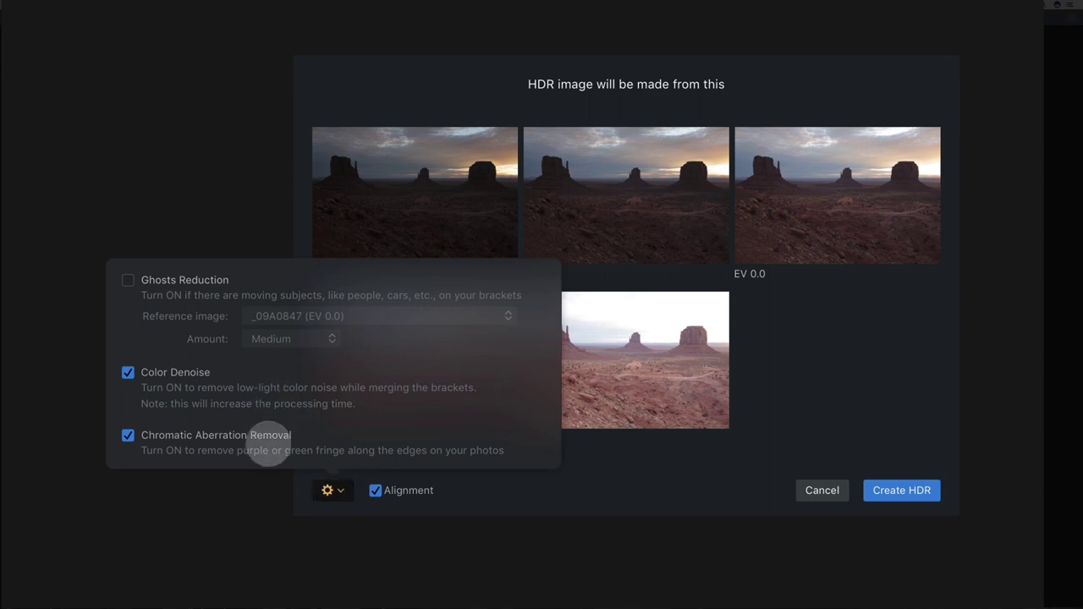
left_click(580, 461)
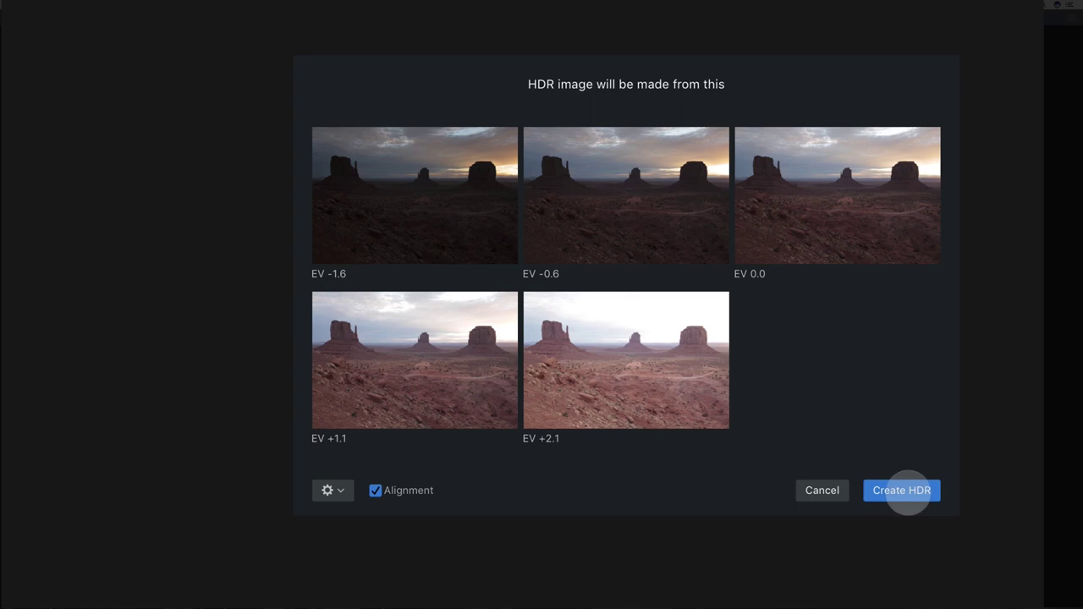
left_click(902, 490)
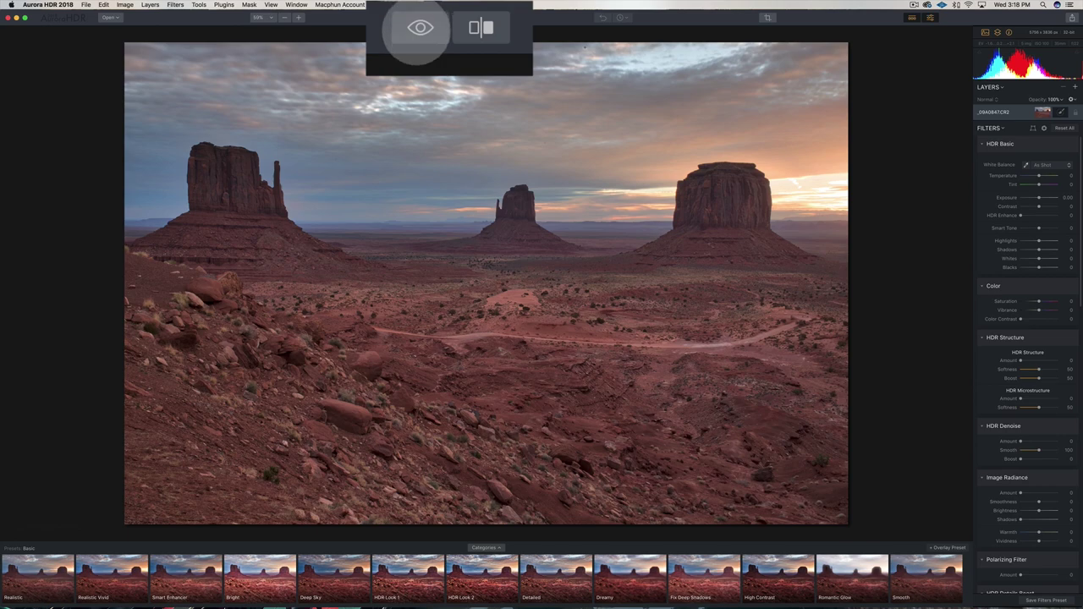
left_click(419, 28)
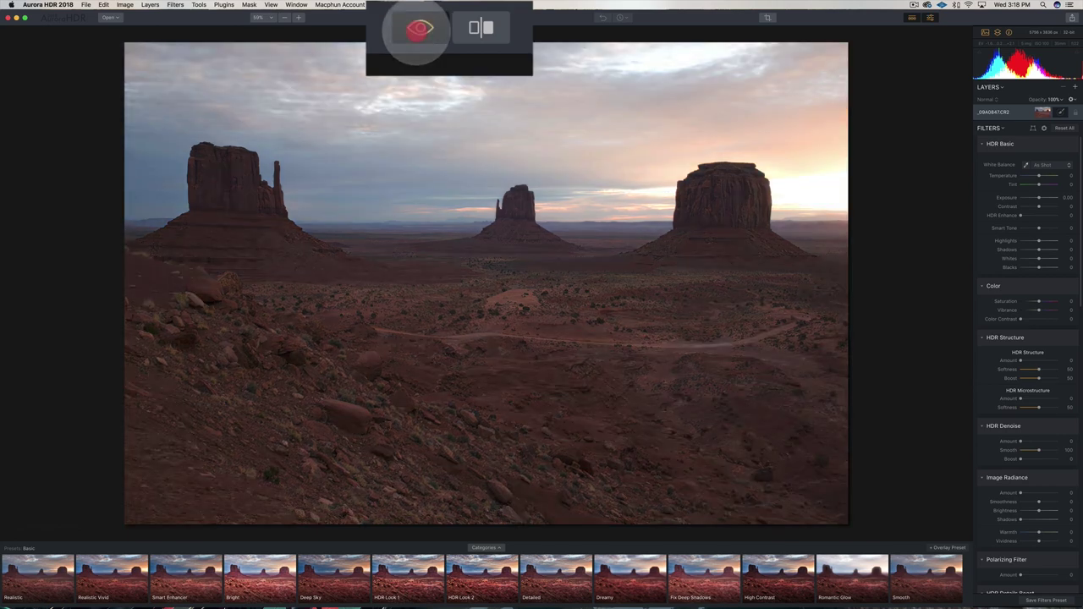
left_click(418, 29)
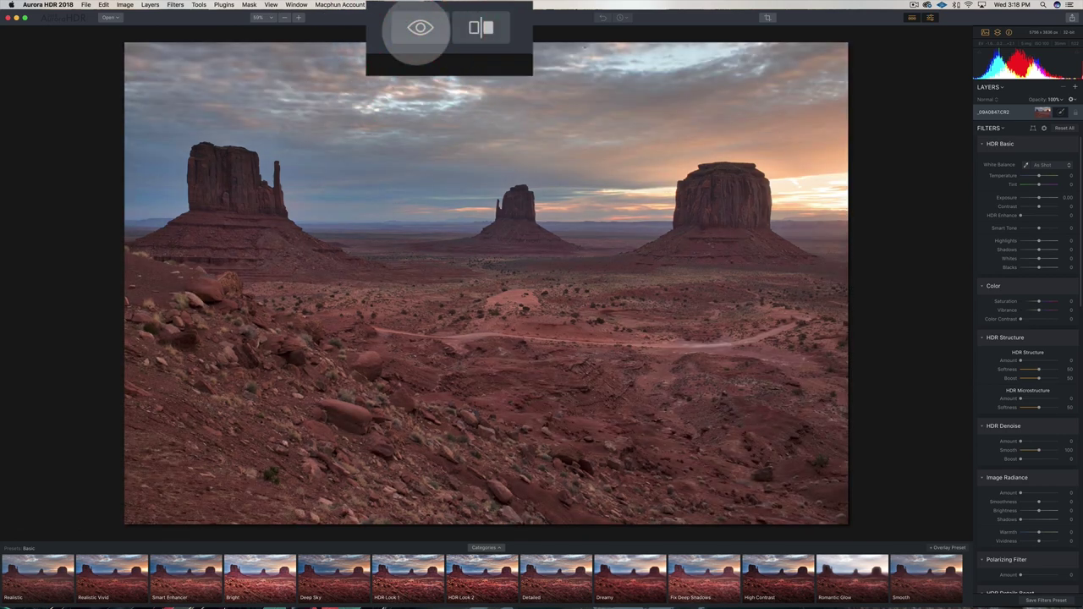
left_click(481, 27)
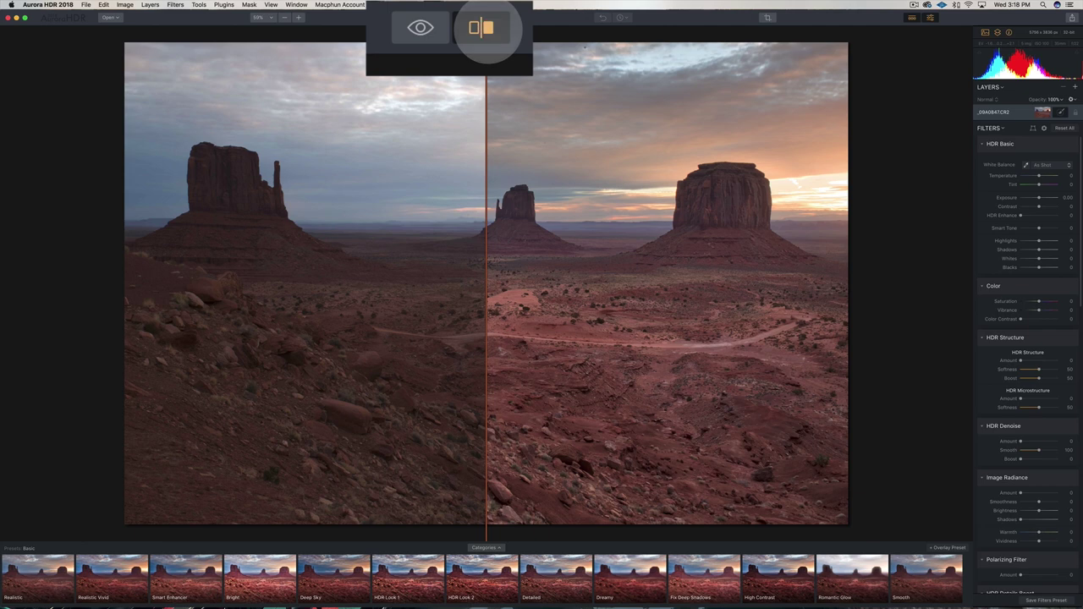
left_click(481, 28)
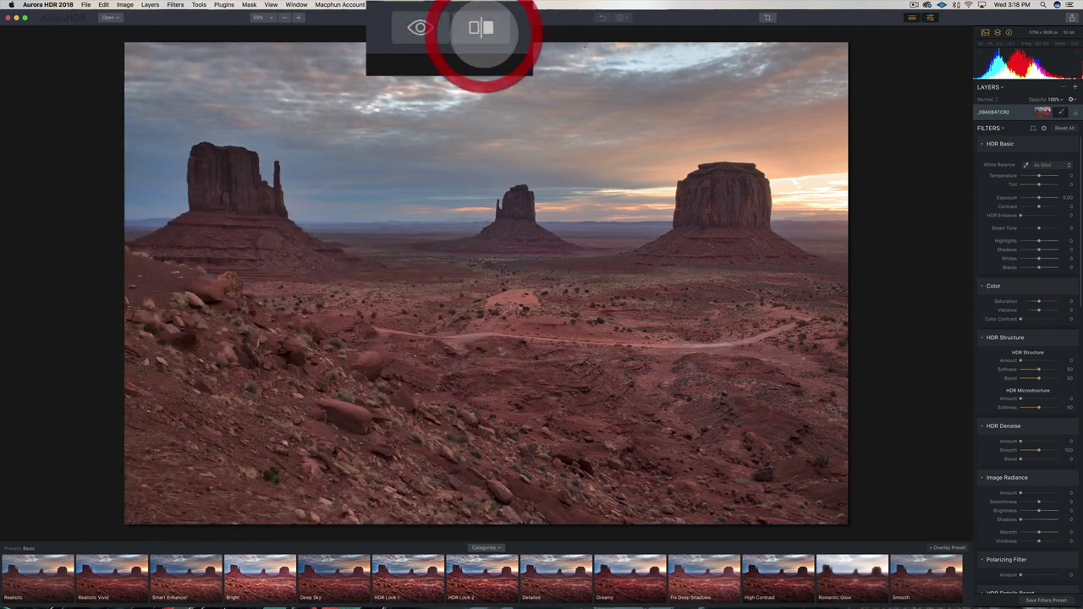
left_click(419, 28)
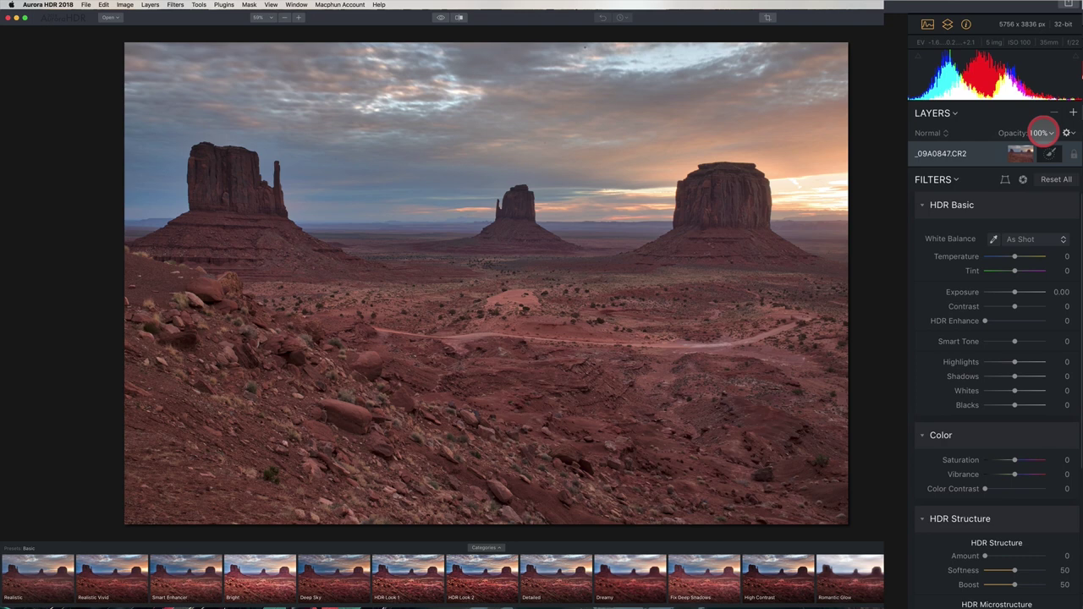
left_click(1040, 133)
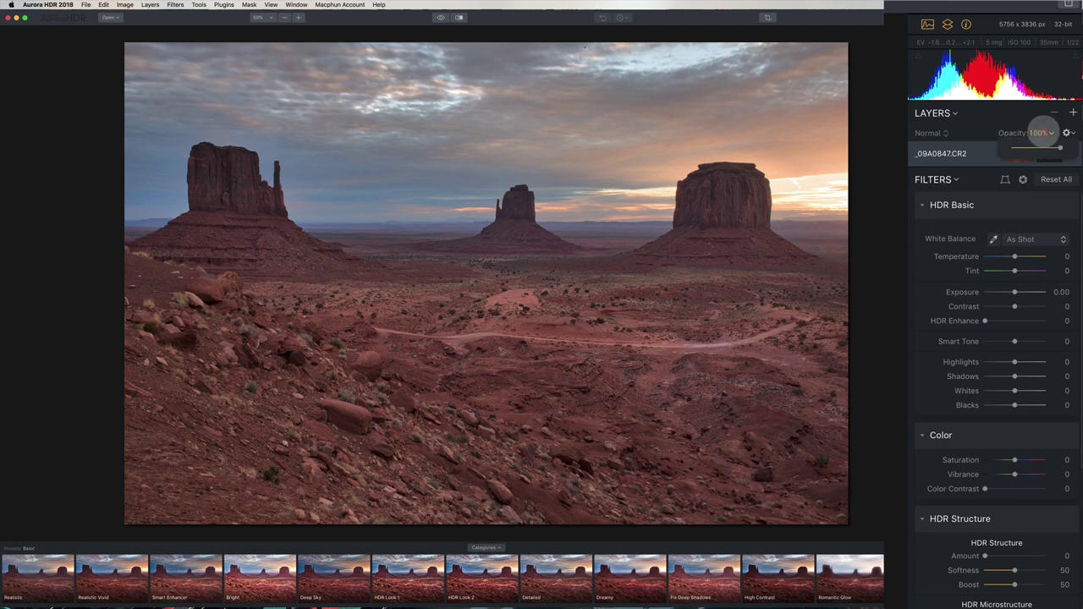
left_click(1039, 133)
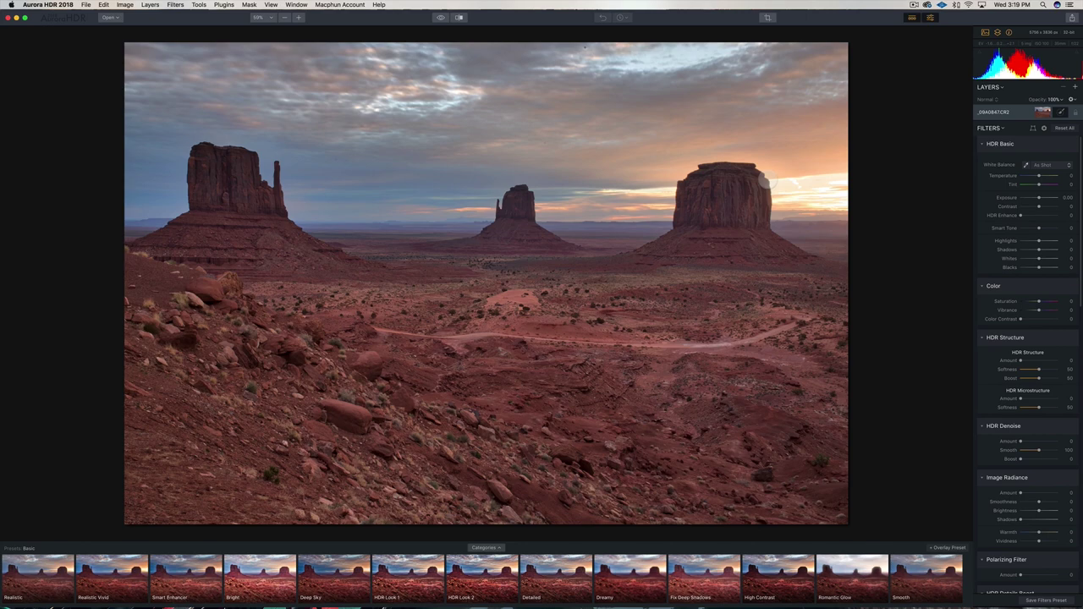
Step: Try the Basic presets, settle on HDR Look 1, and compare it with the original
left_click(53, 572)
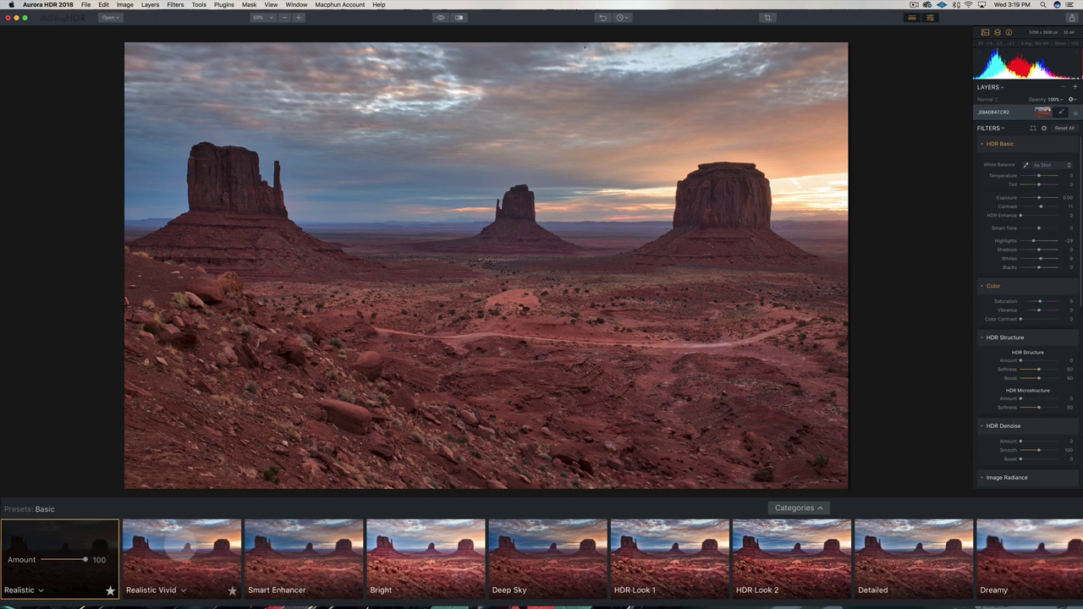
left_click(183, 545)
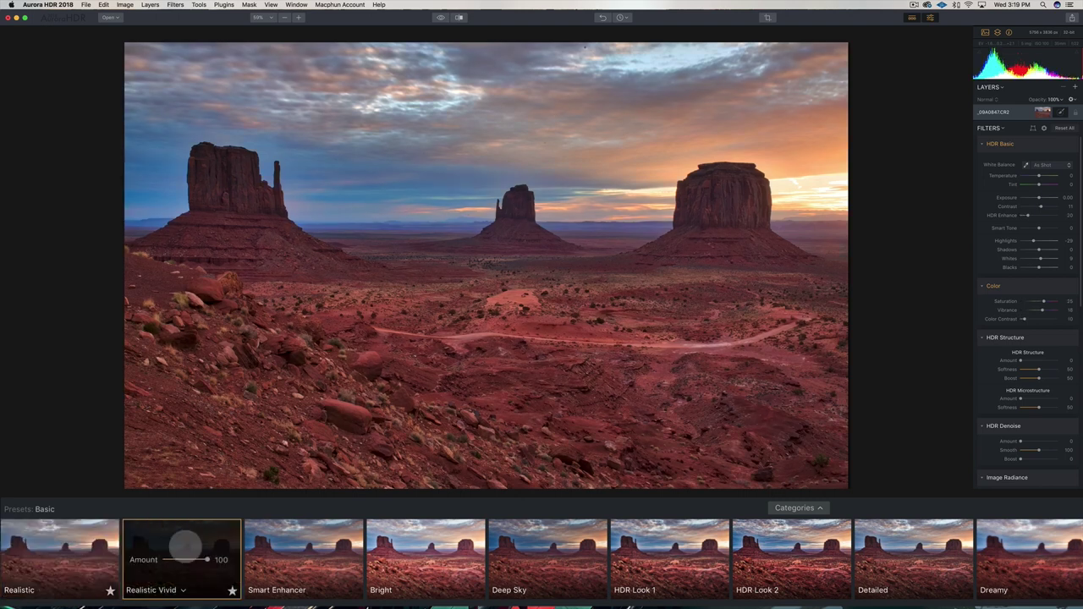
left_click(322, 547)
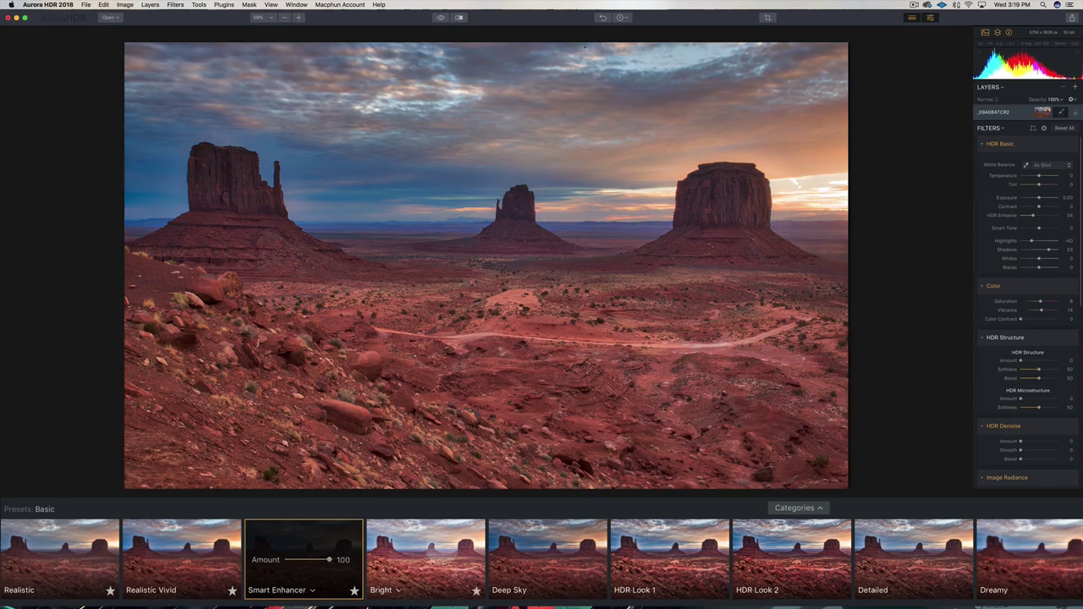
left_click(441, 545)
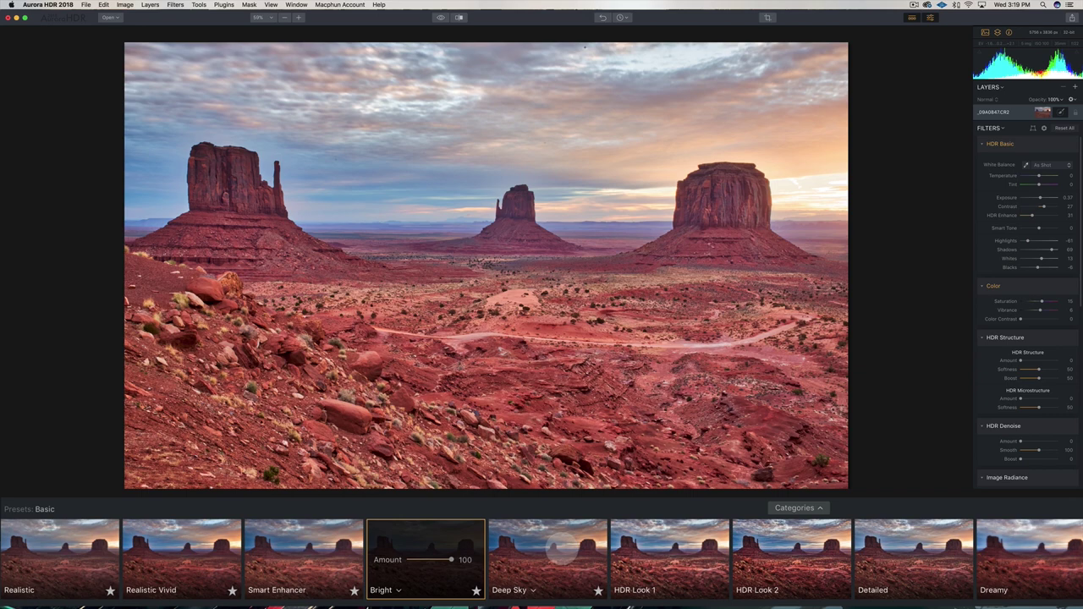
left_click(562, 550)
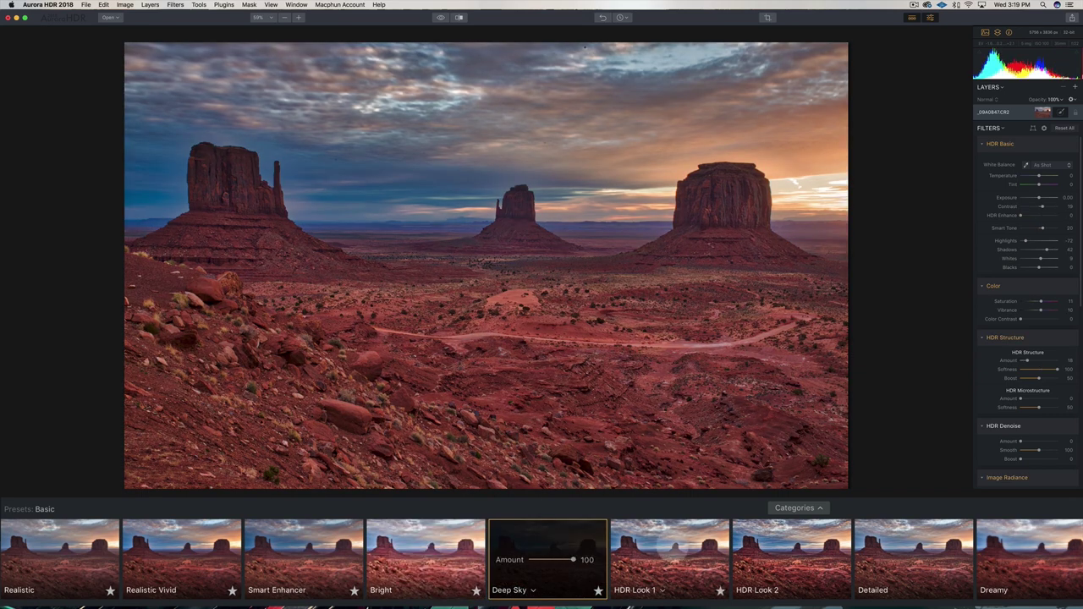
left_click(672, 544)
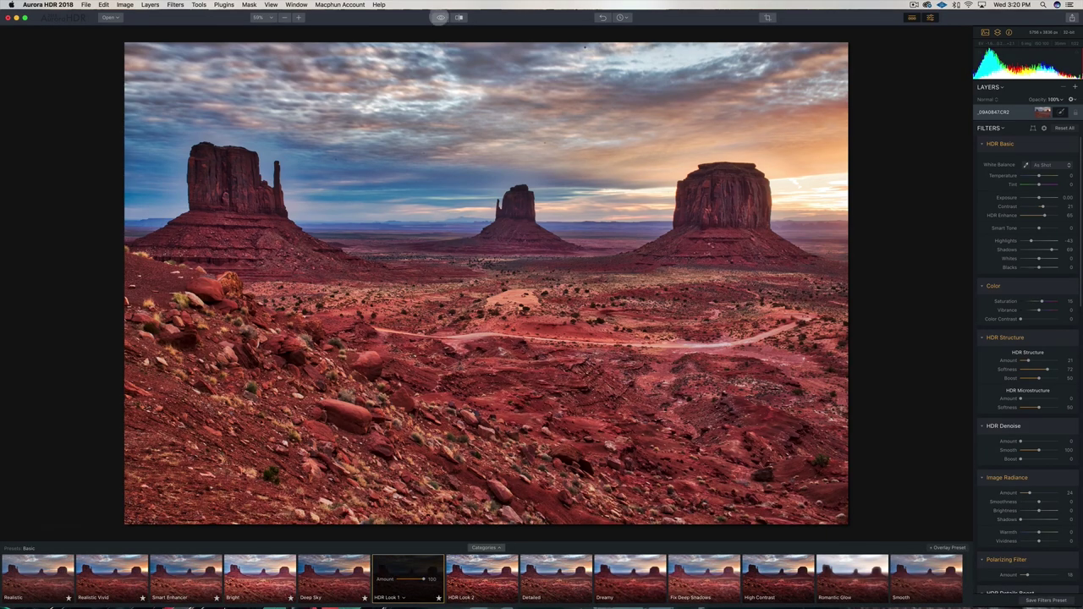
left_click(440, 17)
left_click(439, 17)
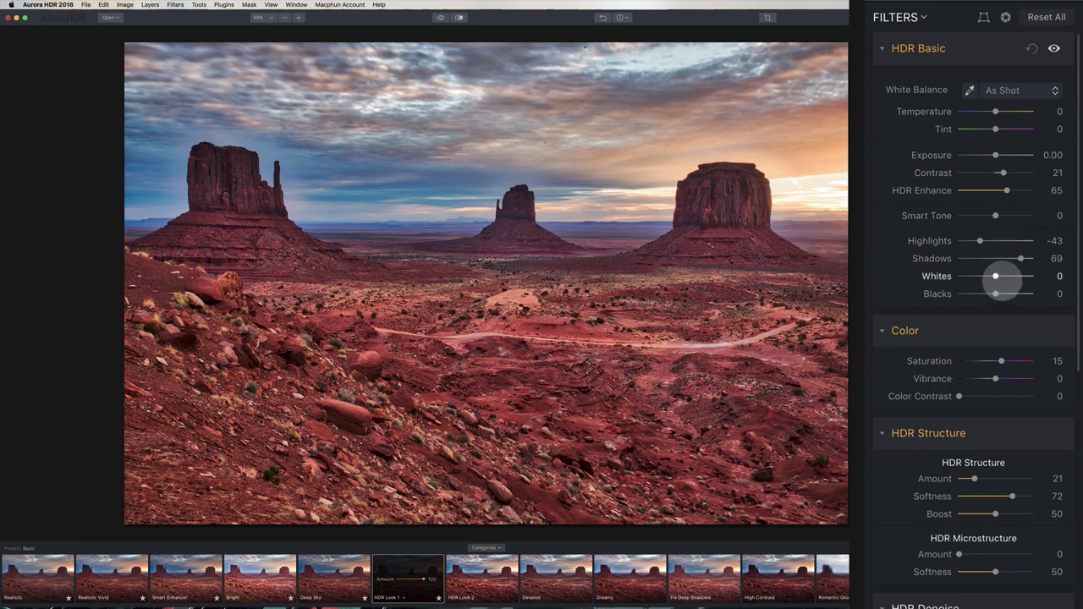
Step: Lower Color Saturation from 15 to 4 and compare against the unedited original
scroll(988, 334, "down", 1)
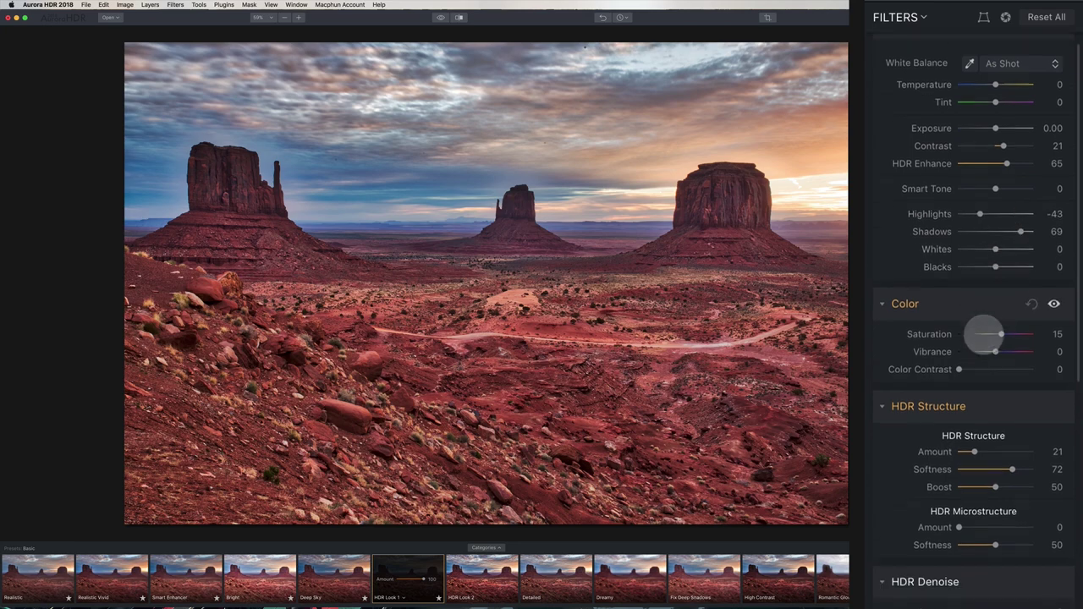
scroll(983, 333, "down", 2)
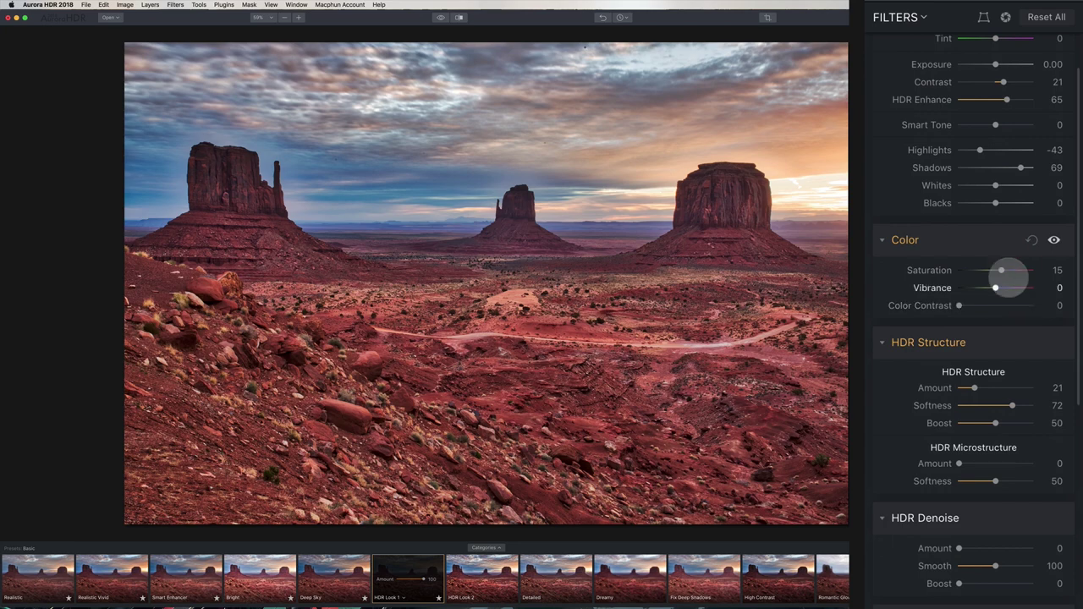
left_click(1000, 270)
left_click_drag(1000, 270, 999, 270)
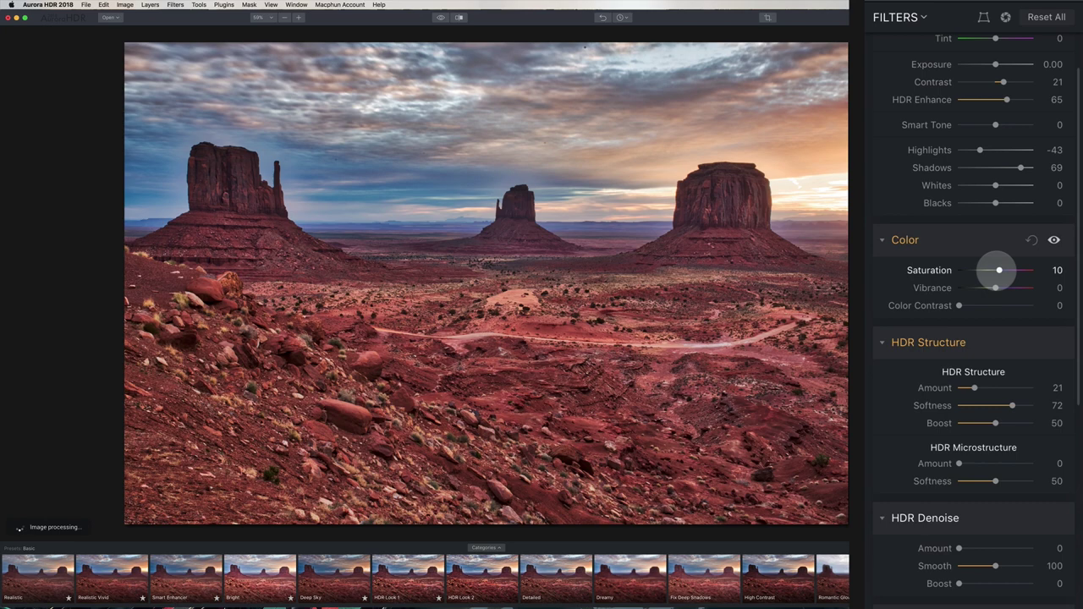
left_click(999, 269)
left_click_drag(998, 270, 993, 271)
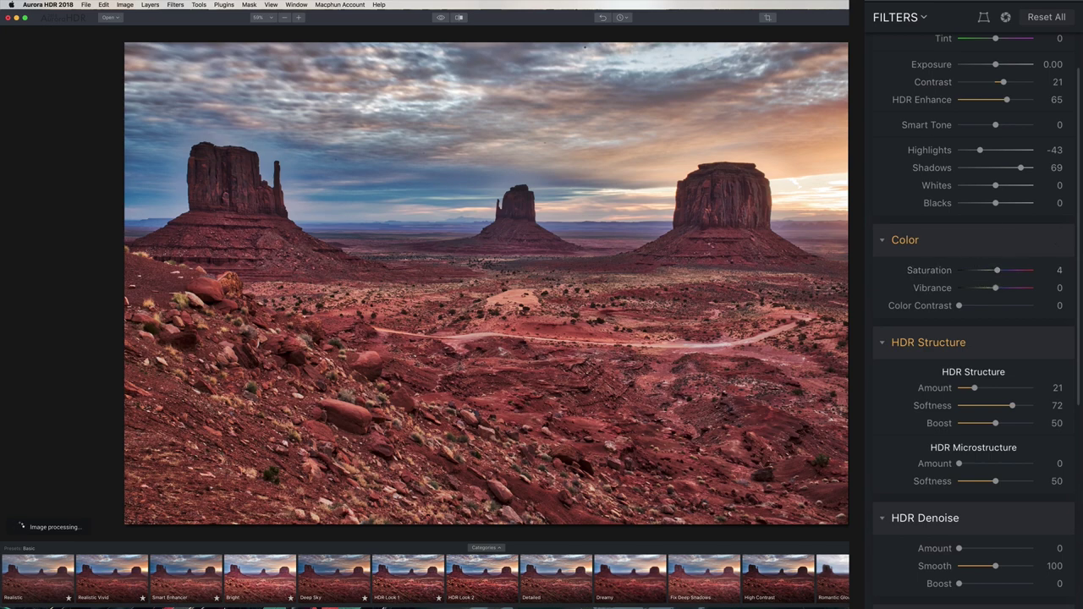
left_click(440, 17)
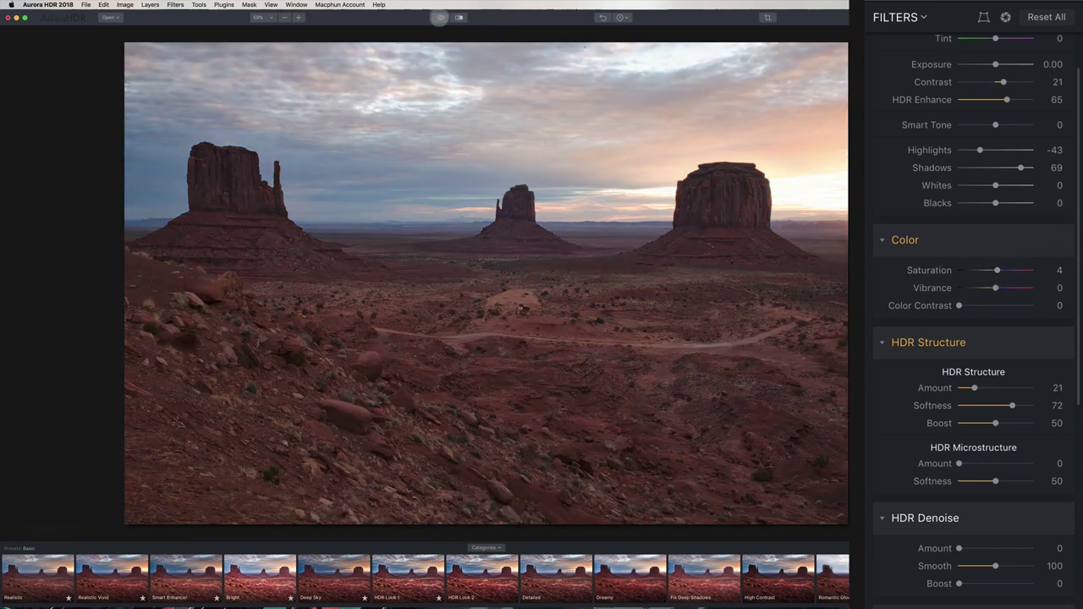
left_click(440, 17)
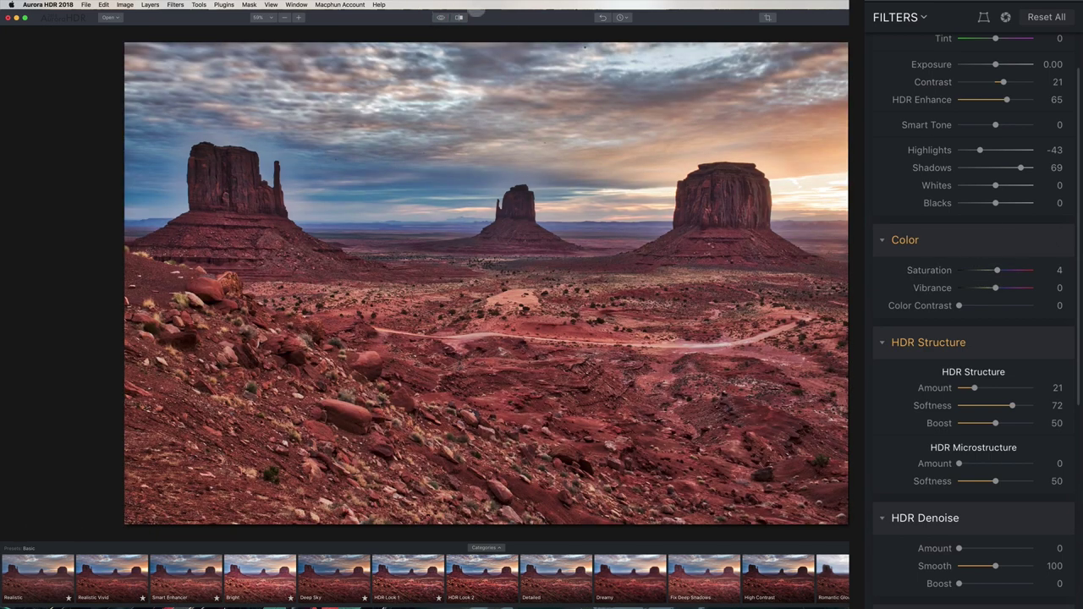
Step: Reduce HDR Structure Amount from 21 to 16
scroll(1007, 234, "down", 3)
scroll(1010, 233, "down", 1)
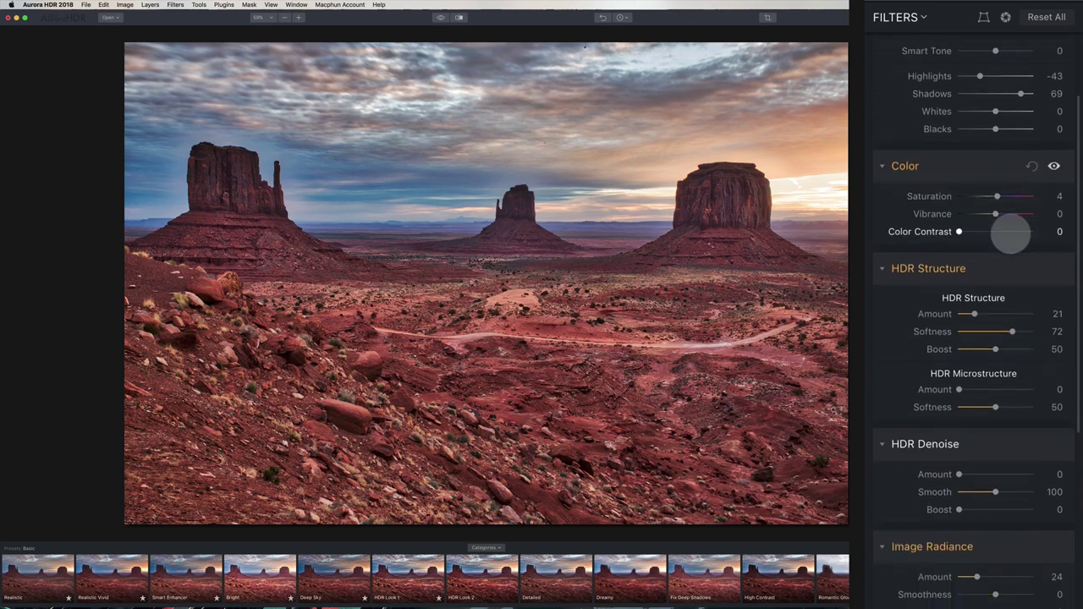
left_click(974, 314)
left_click_drag(973, 314, 970, 314)
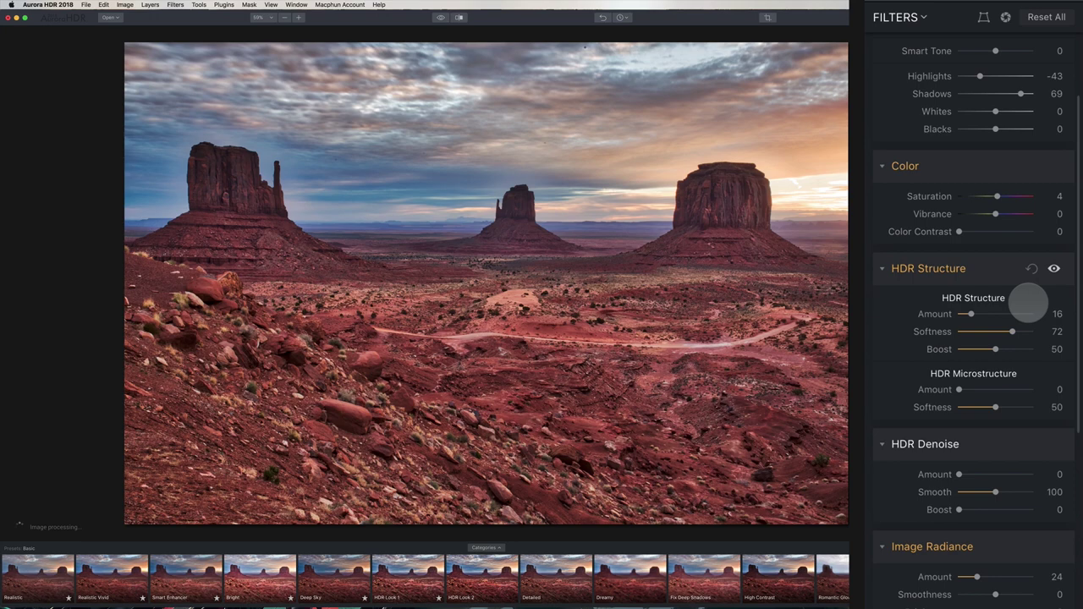
Step: Test Polarizing Filter strengths on the sky, then set its Amount to 8
scroll(1032, 301, "down", 4)
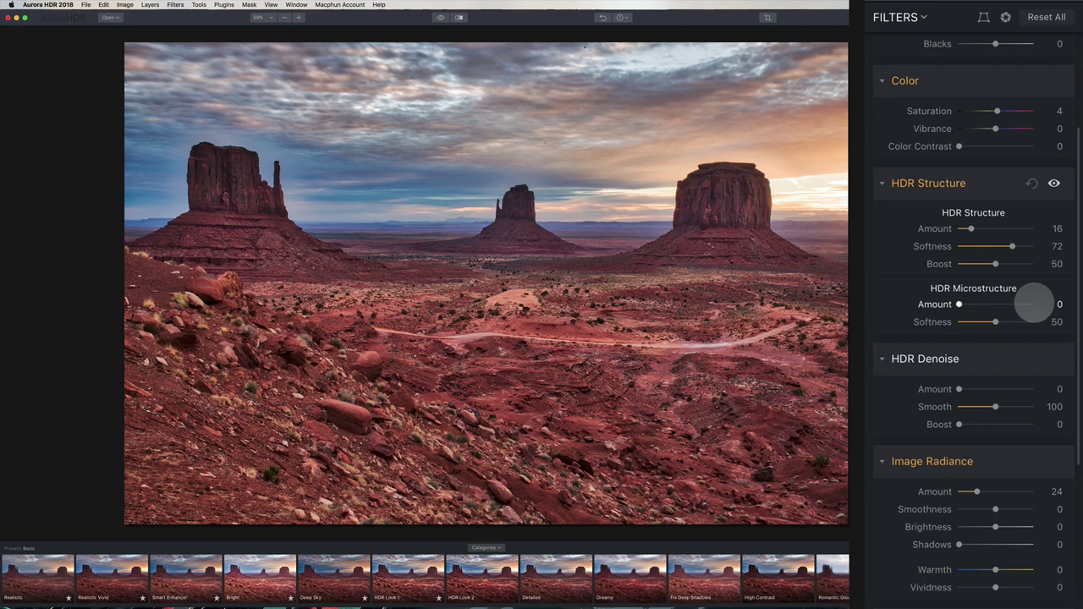
scroll(1034, 304, "up", 2)
scroll(1033, 304, "down", 1)
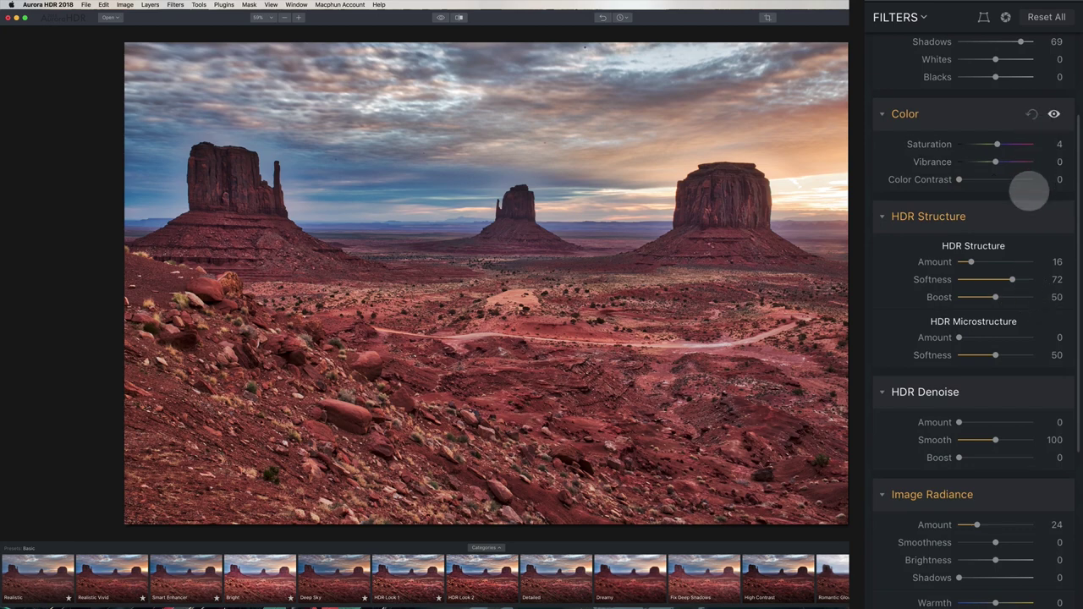
scroll(1029, 188, "down", 3)
scroll(1026, 188, "down", 8)
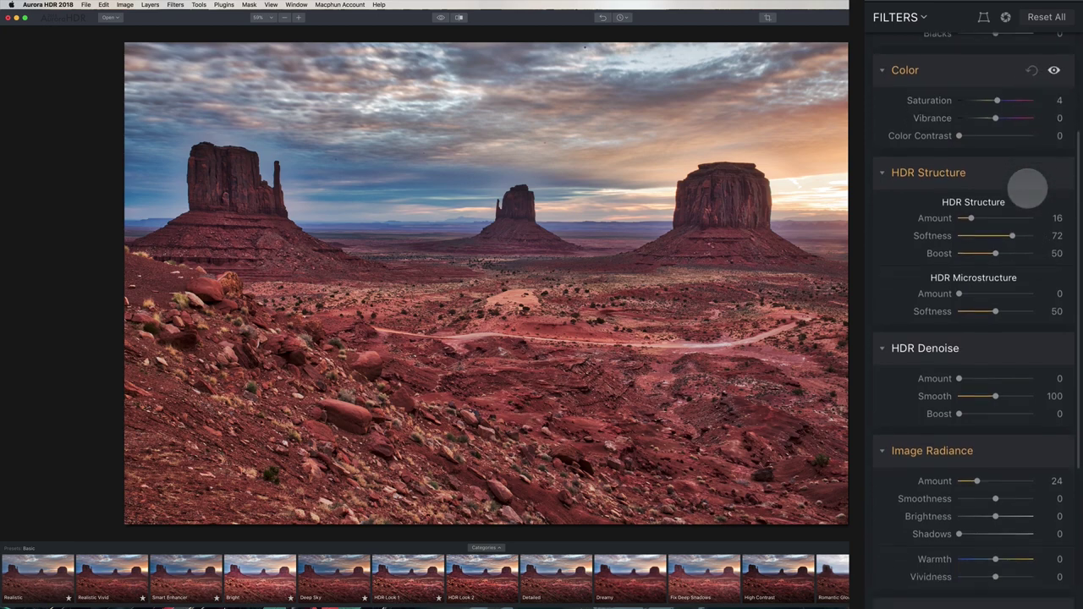
scroll(1026, 188, "down", 10)
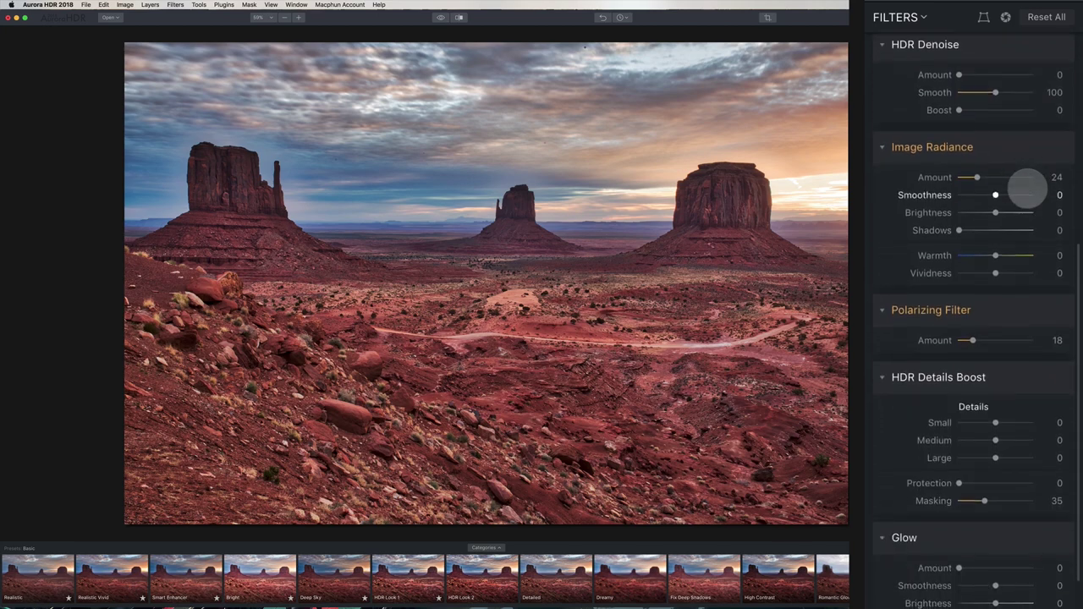
scroll(1027, 187, "down", 6)
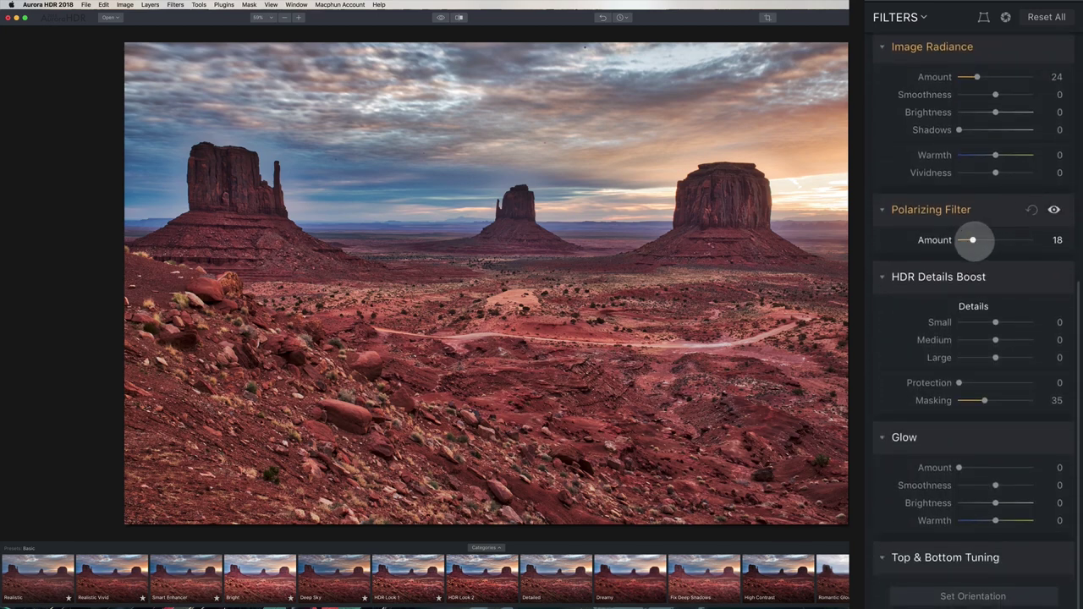
left_click_drag(973, 239, 1005, 239)
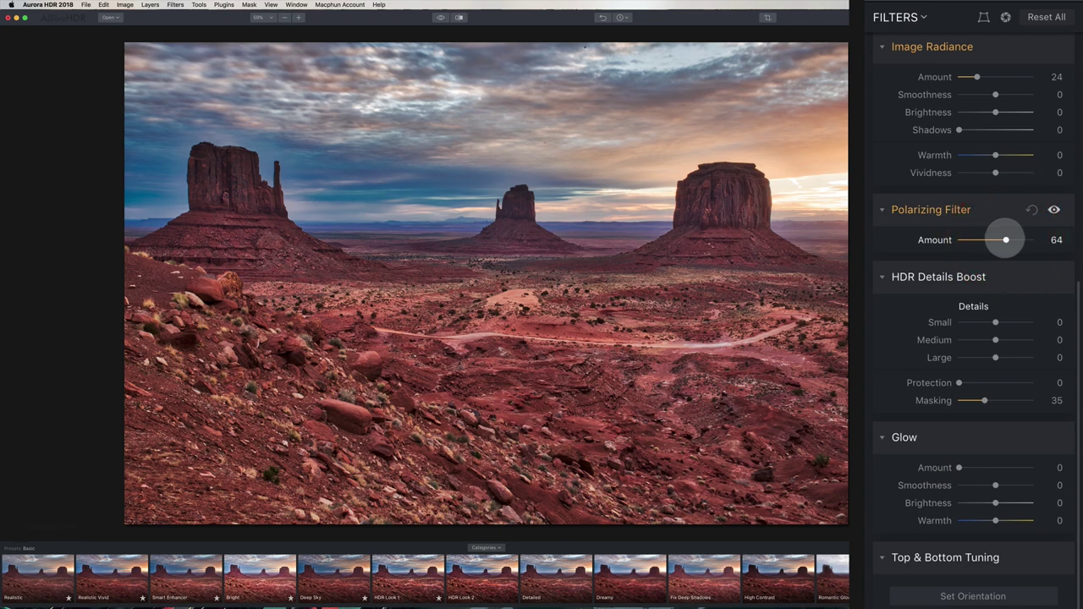
left_click_drag(1005, 239, 965, 238)
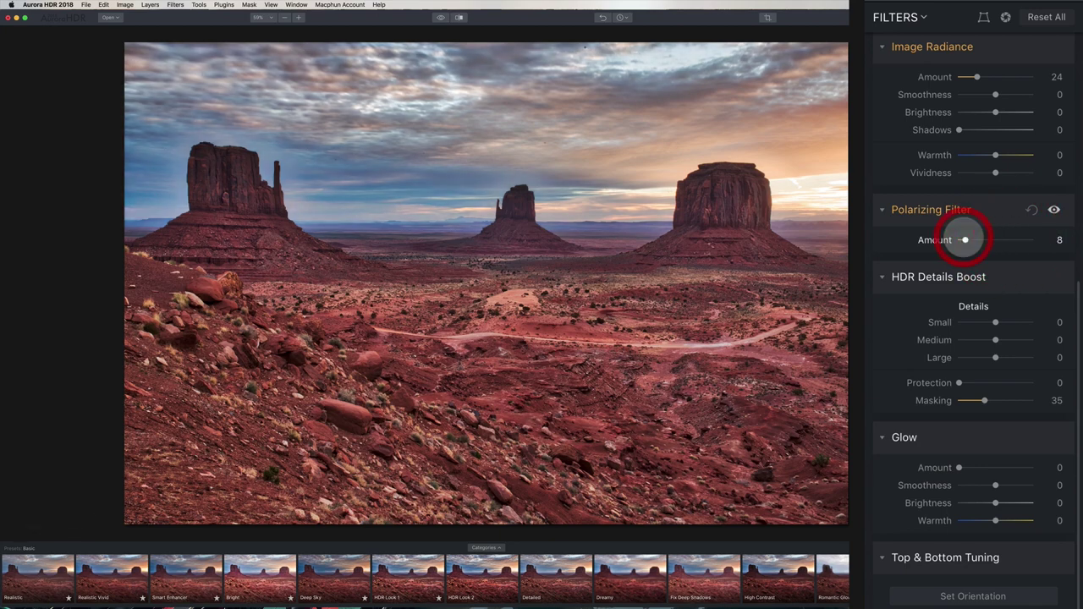
scroll(1022, 235, "down", 1)
scroll(1022, 235, "down", 2)
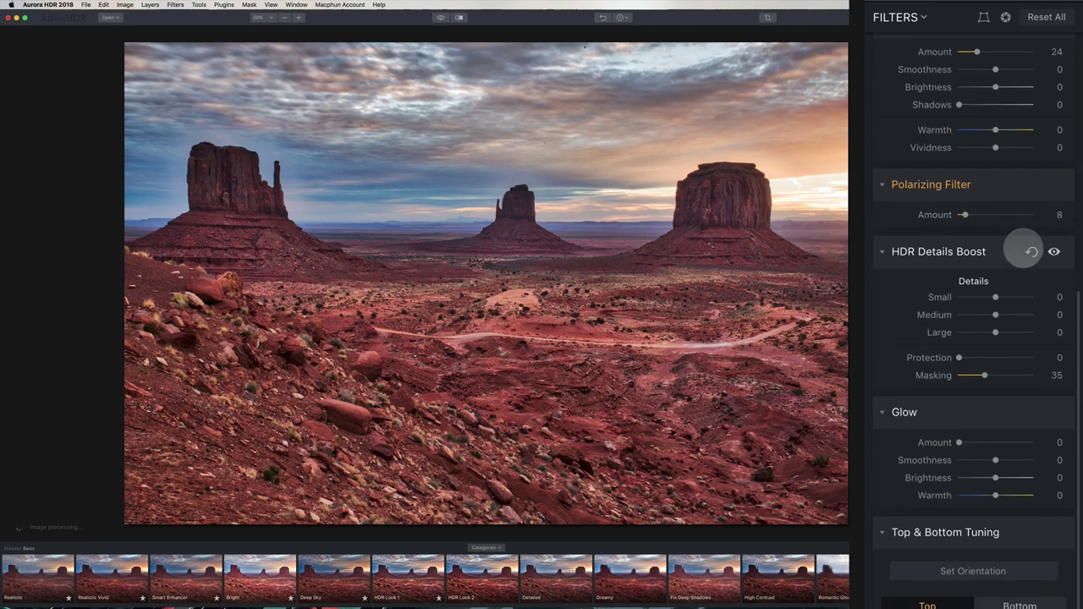
scroll(1022, 254, "down", 5)
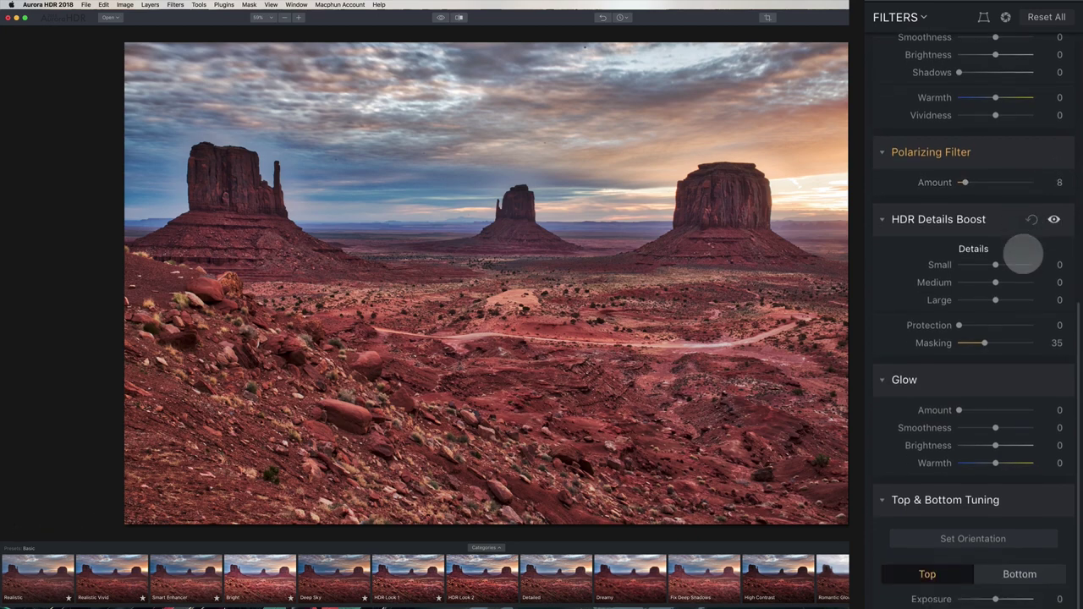
scroll(1023, 253, "down", 1)
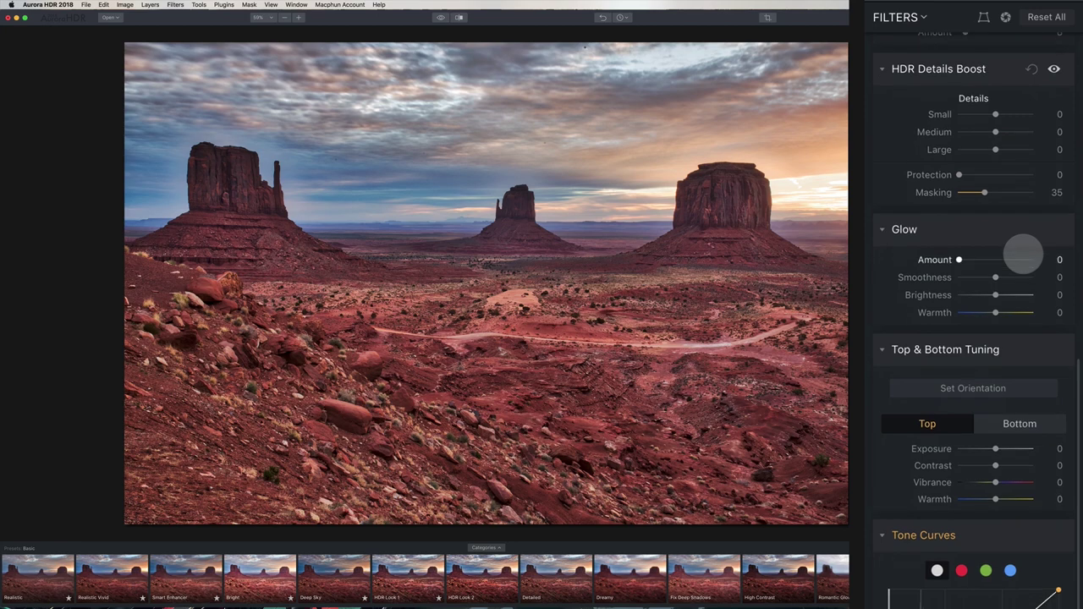
scroll(1022, 254, "down", 4)
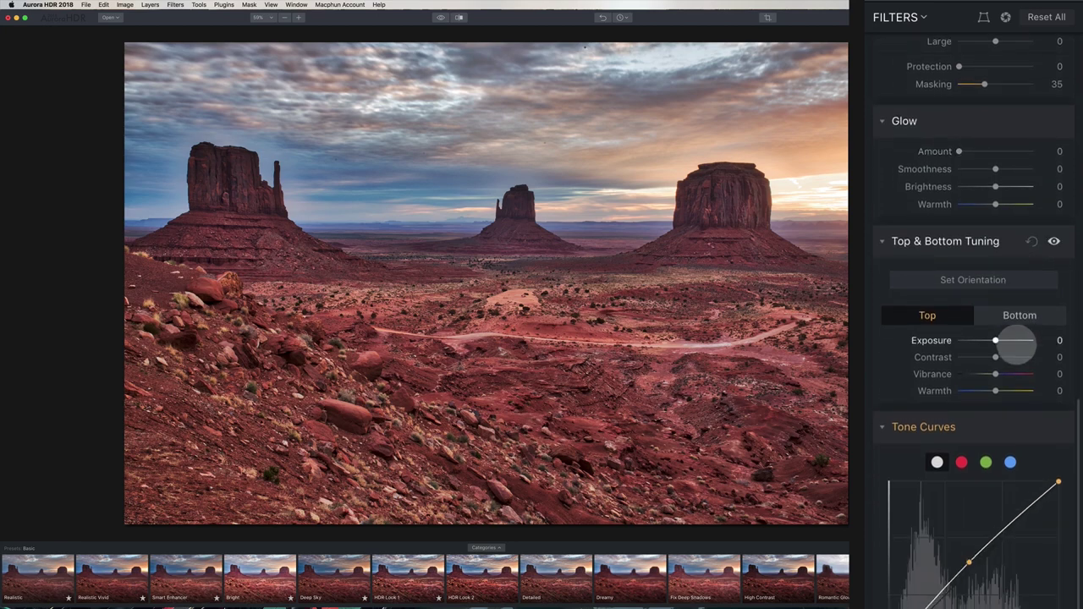
scroll(1016, 340, "down", 8)
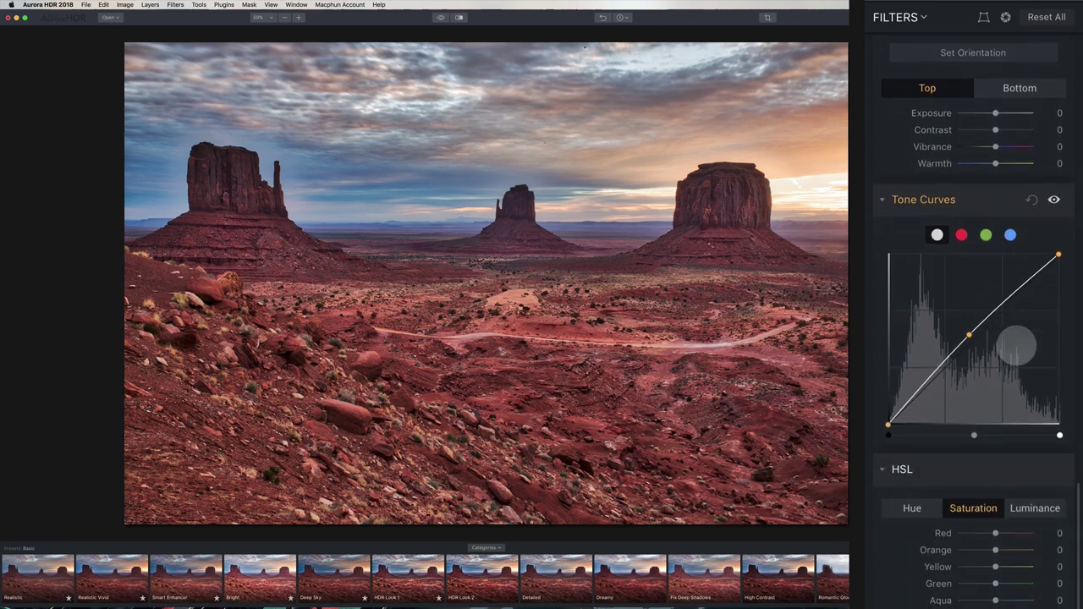
scroll(1015, 345, "down", 7)
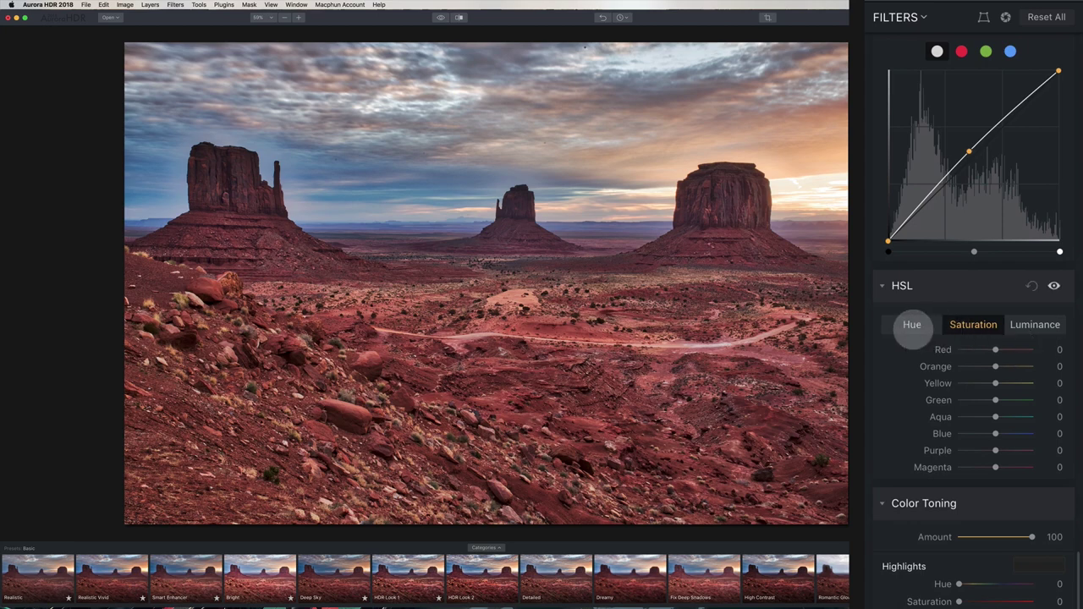
scroll(905, 460, "down", 5)
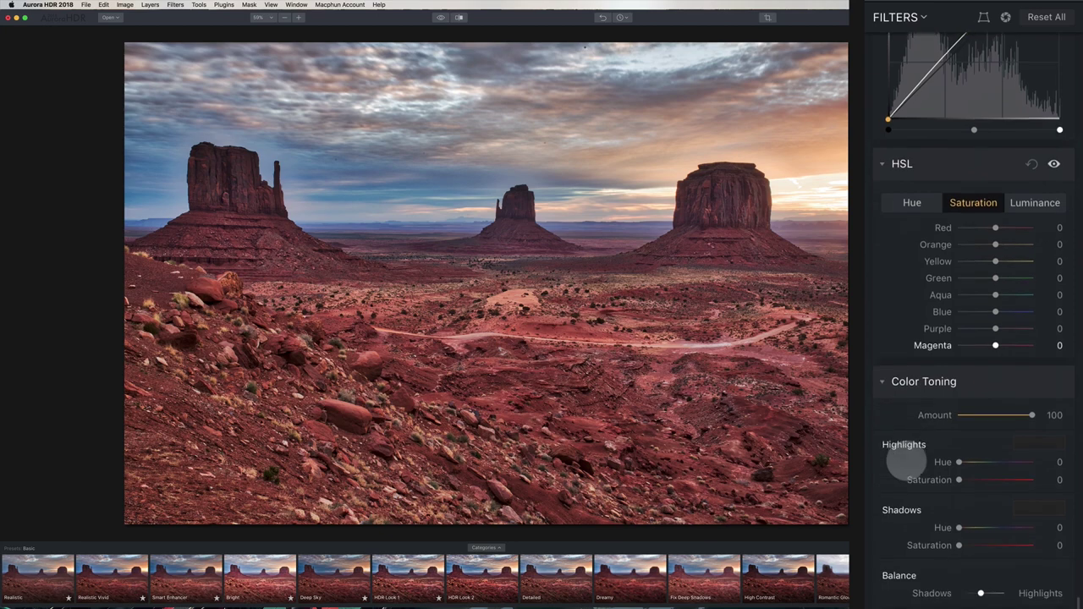
Step: Scroll the Filters panel down, then back up to the HDR Basic settings
scroll(994, 477, "down", 1)
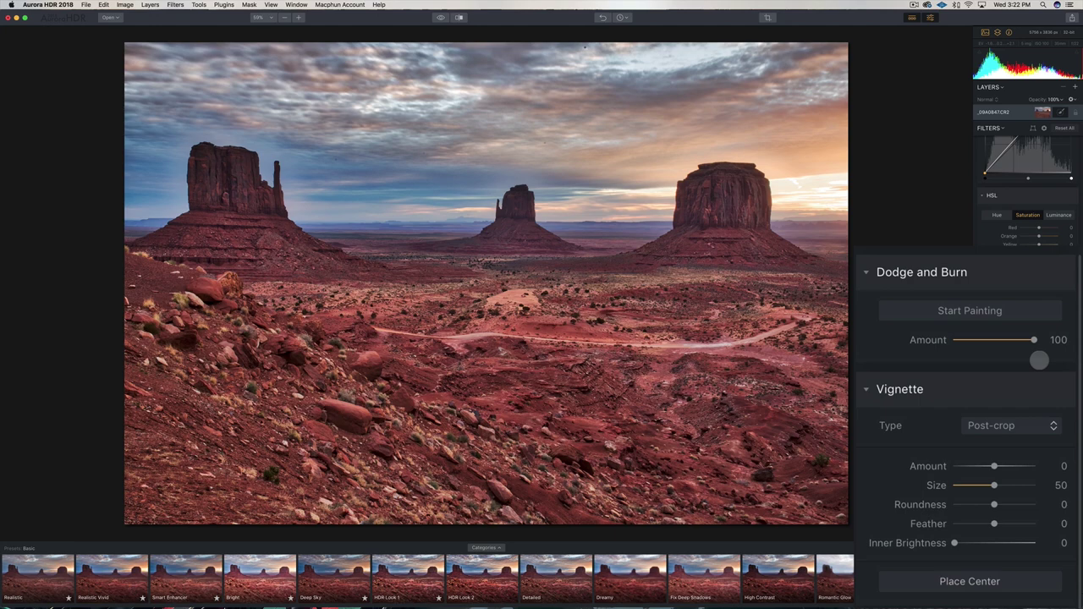
scroll(971, 448, "up", 10)
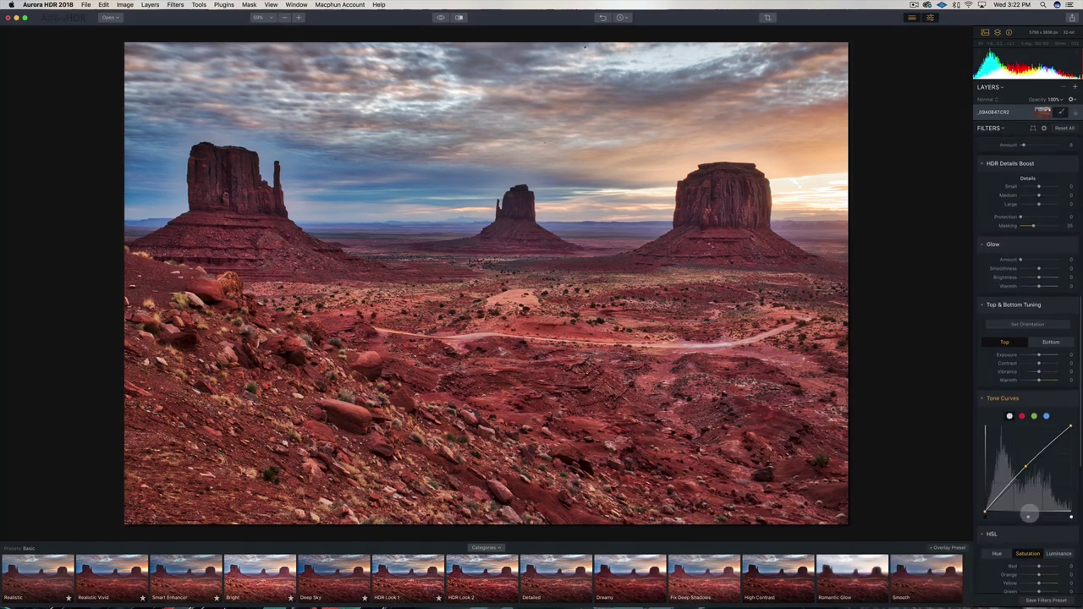
scroll(1029, 514, "up", 8)
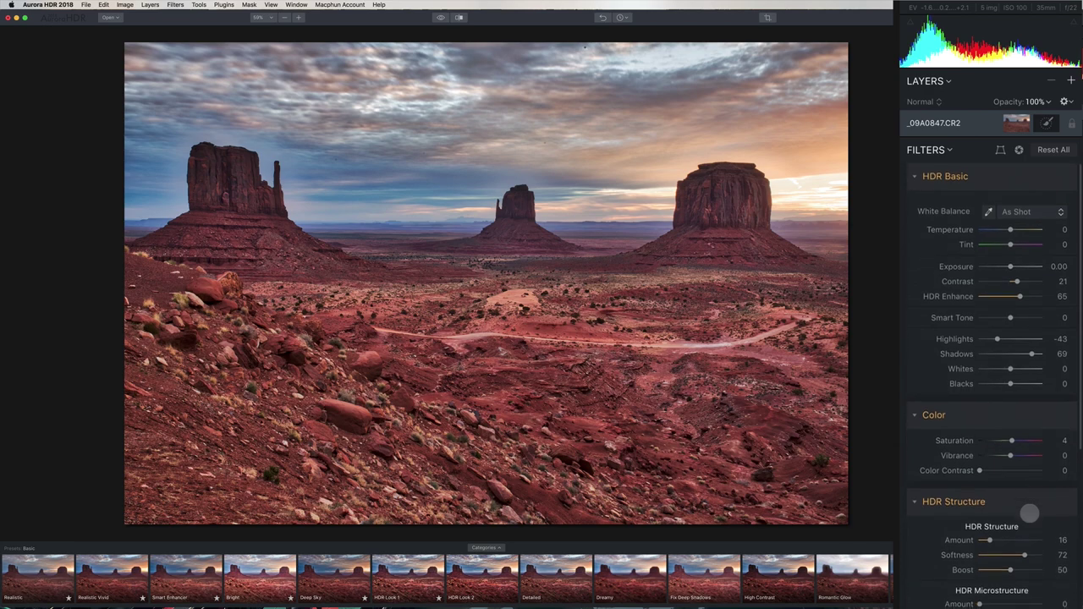
Step: Apply the Realistic preset, giving Contrast 11 and Highlights -29
left_click(34, 574)
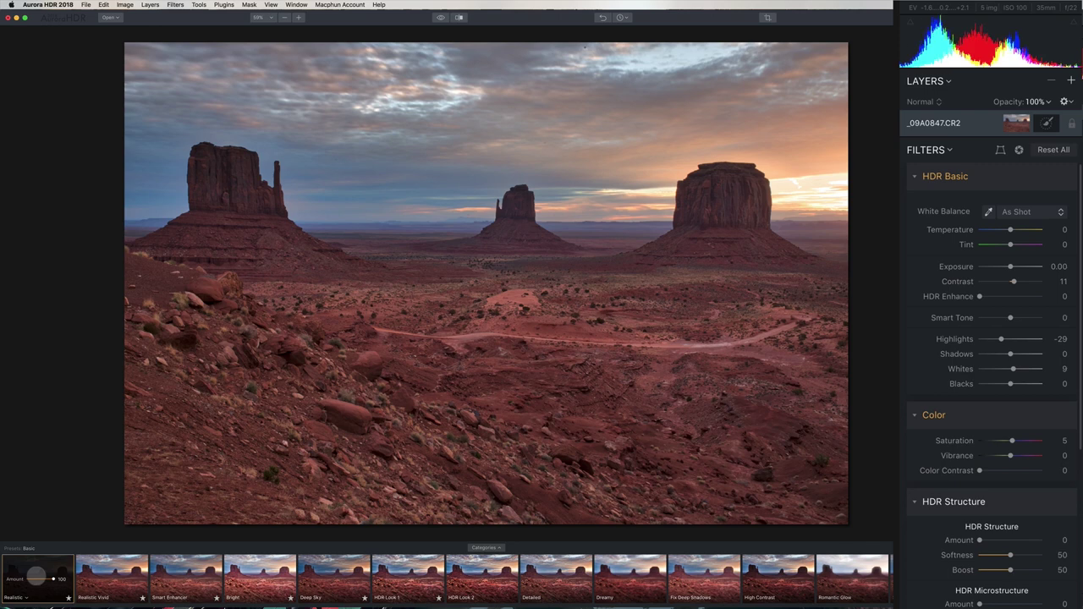